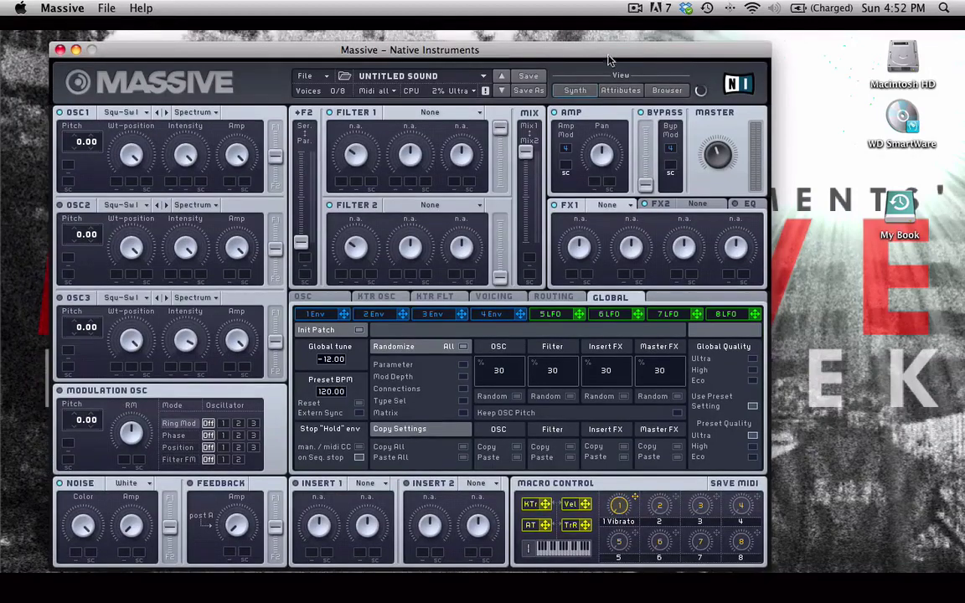
Step: Look through the full preset list of the untitled sound and close it without choosing one
click(459, 81)
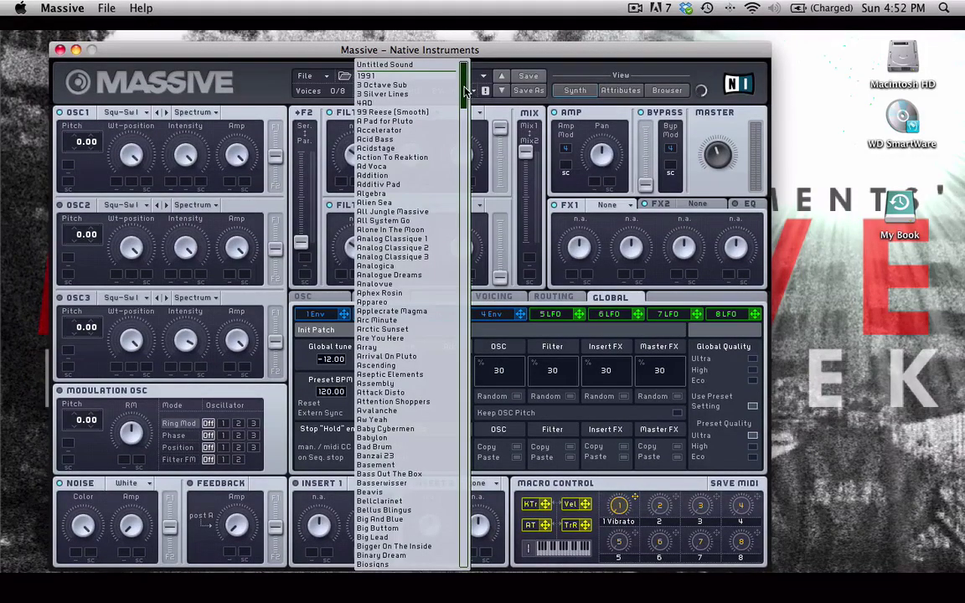
mouse_move(466, 93)
mouse_down()
mouse_move(459, 486)
mouse_move(463, 93)
mouse_up()
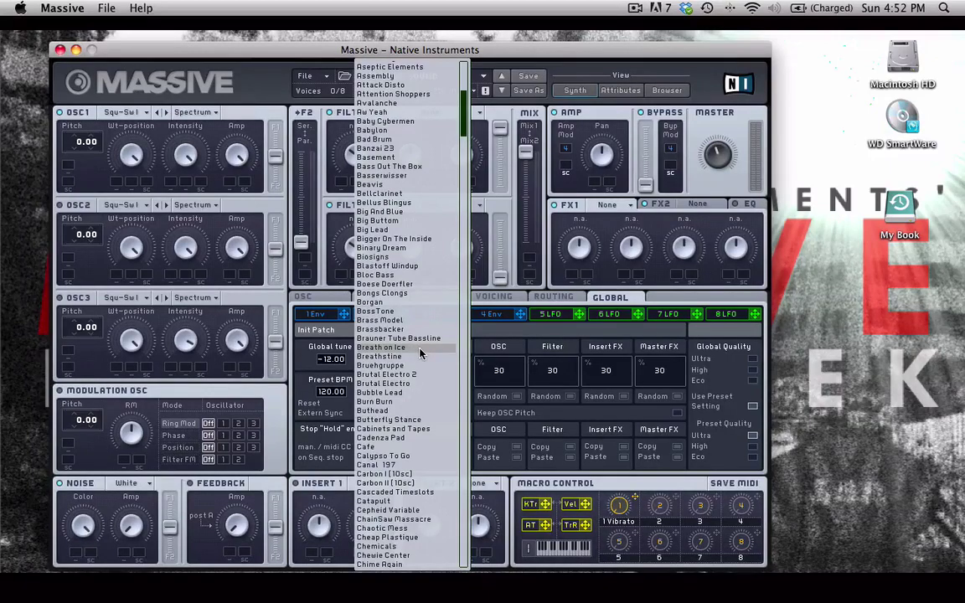
click(661, 81)
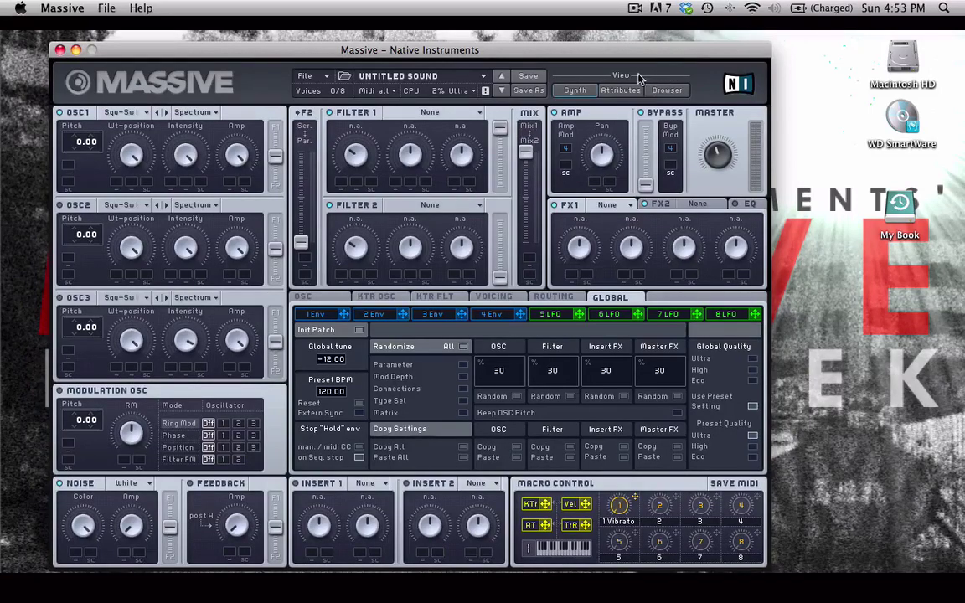
Step: Open the sound browser in its attribute search view and filter by Piano/Keys with the Electric Piano subtype
click(667, 90)
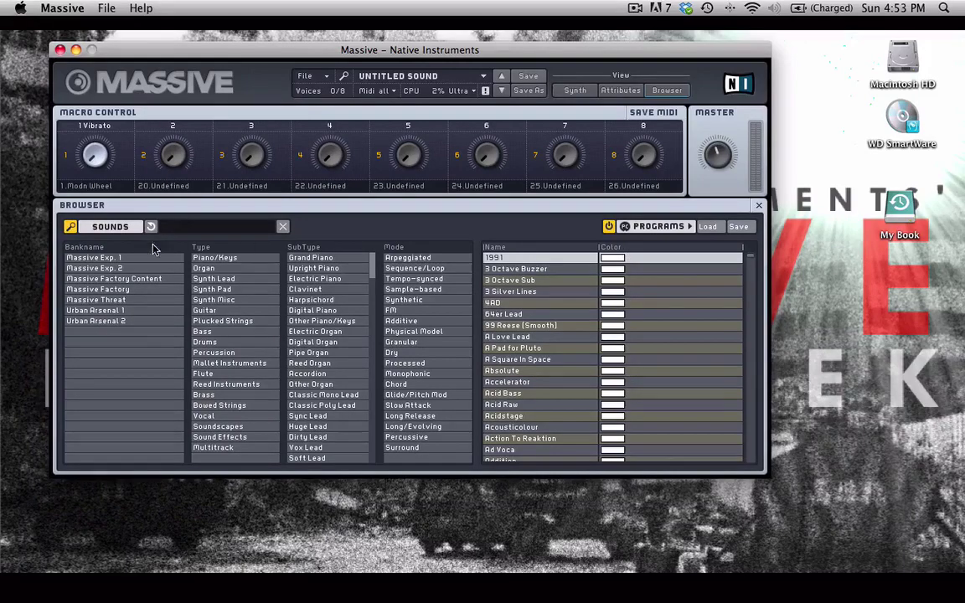
click(70, 227)
click(70, 226)
click(234, 262)
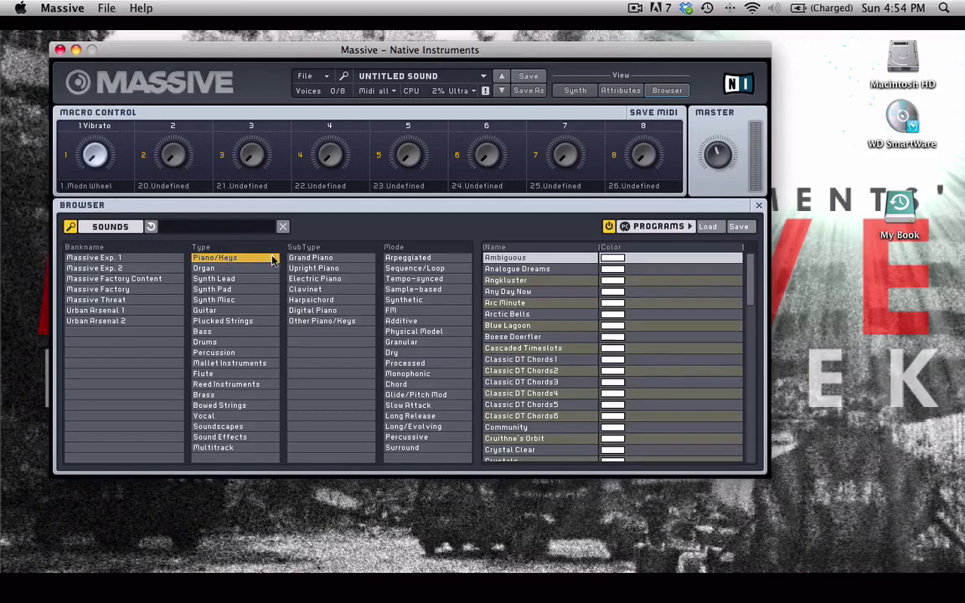
click(332, 279)
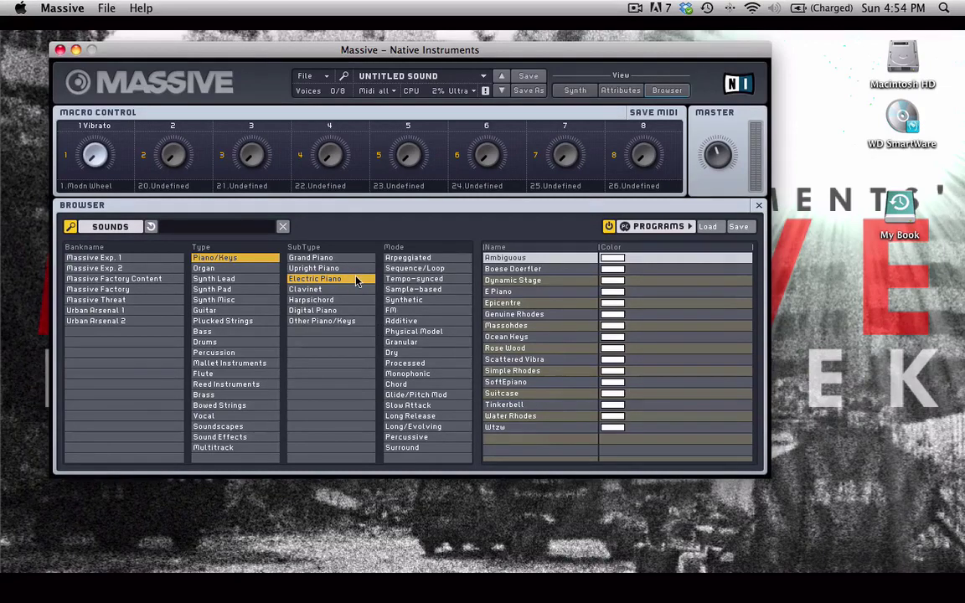
Step: Audition the Ambiguous, Boese Doerfler and Dynamic Stage sounds, and add Dynamic Stage to My Favorites
click(511, 259)
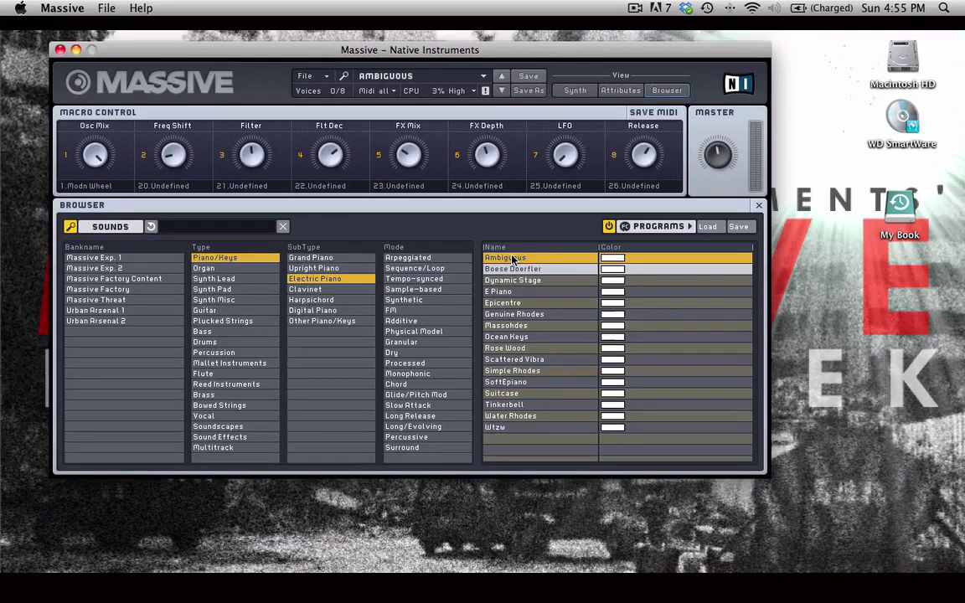
key(Down)
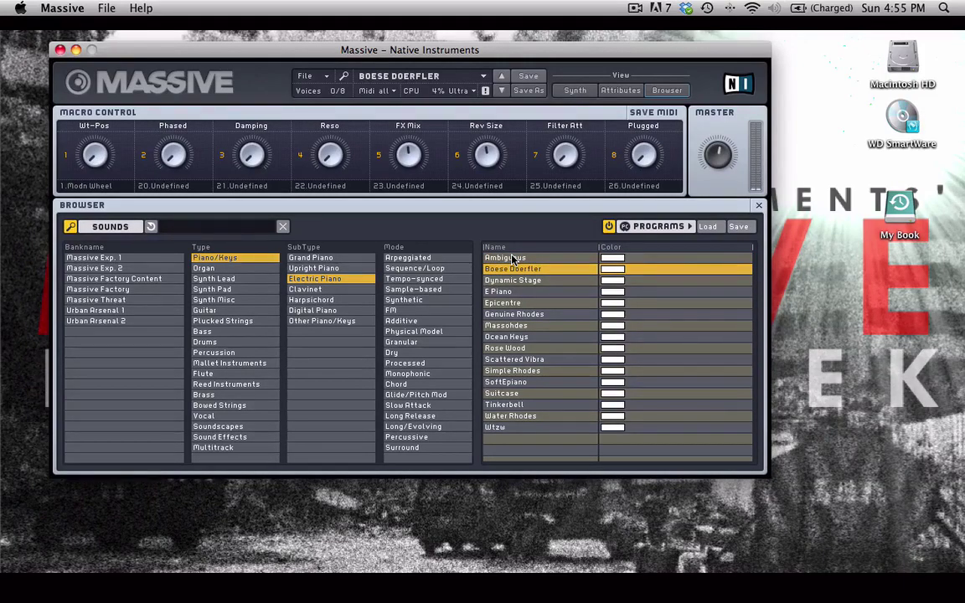
key(Down)
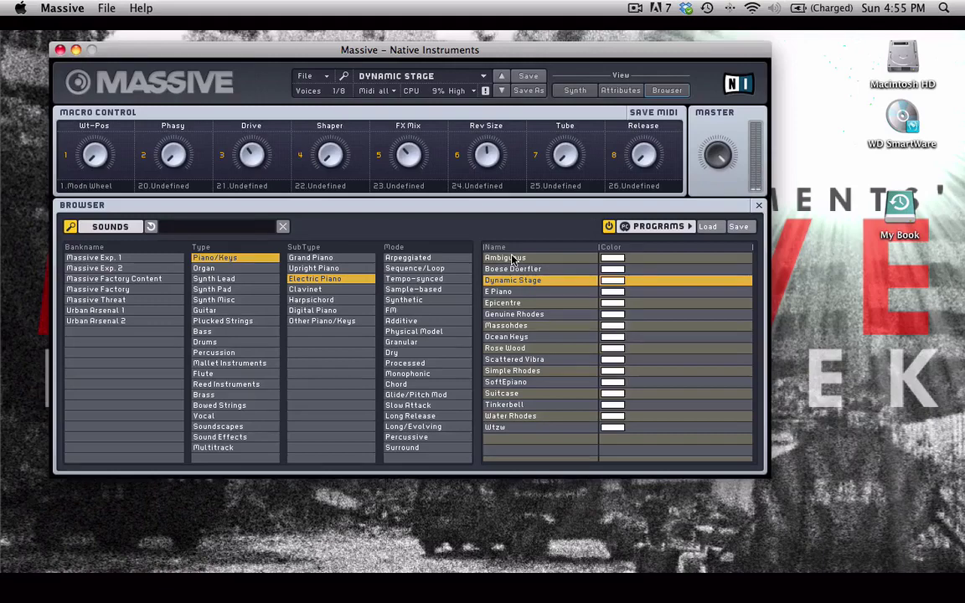
right_click(517, 283)
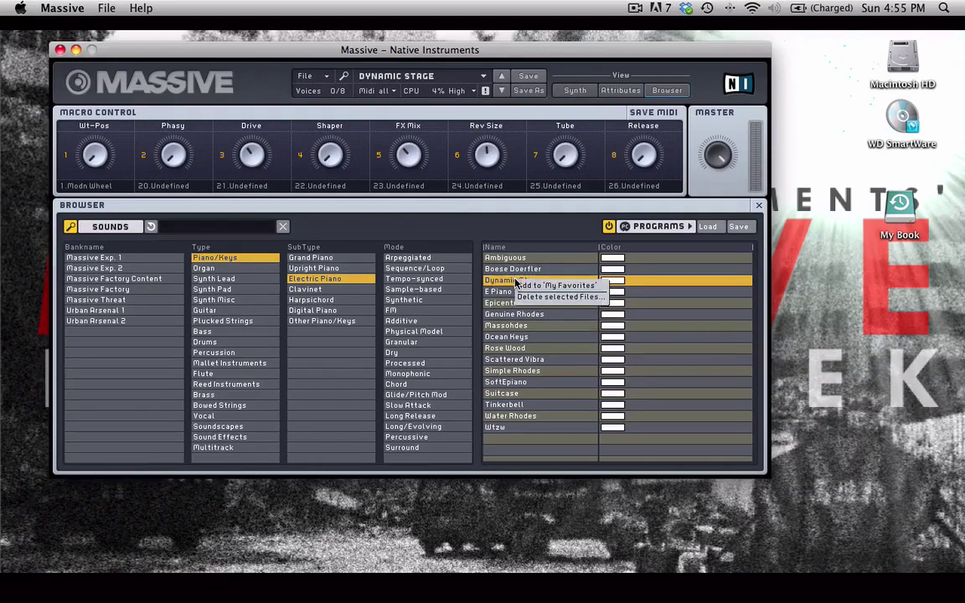
click(541, 285)
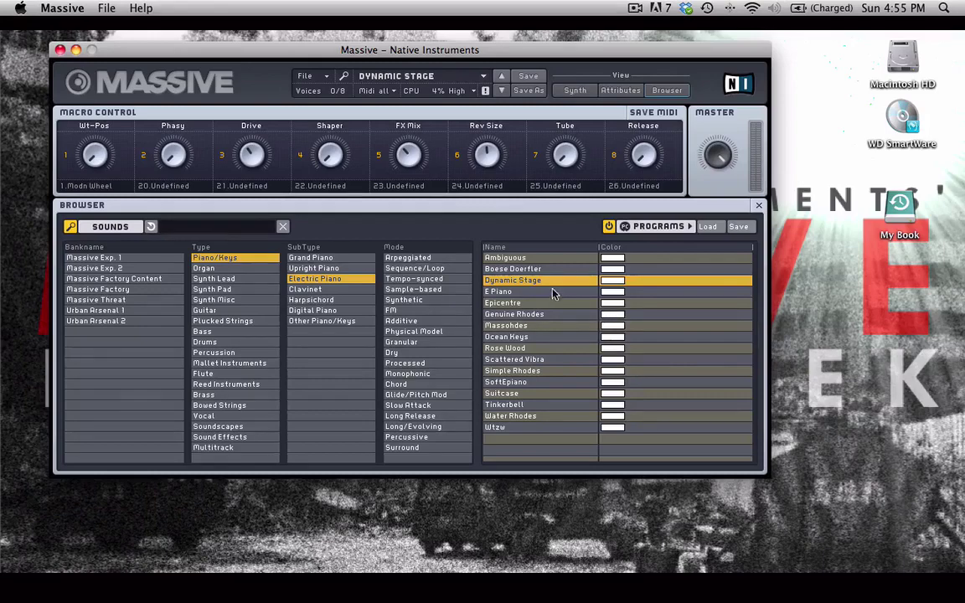
Step: Remove the Electric Piano and Piano/Keys filters and search the sounds for "ambig"
click(315, 278)
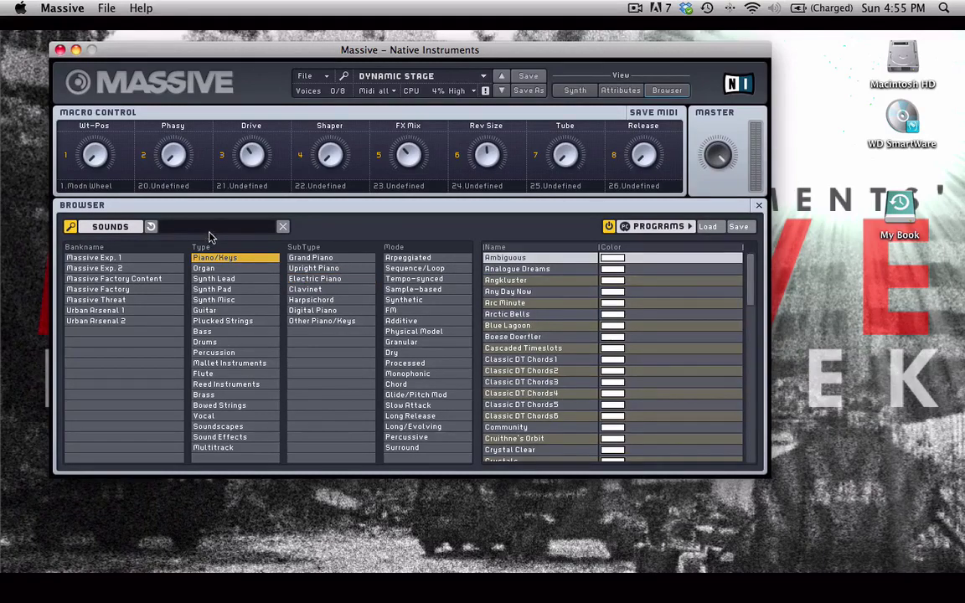
click(216, 258)
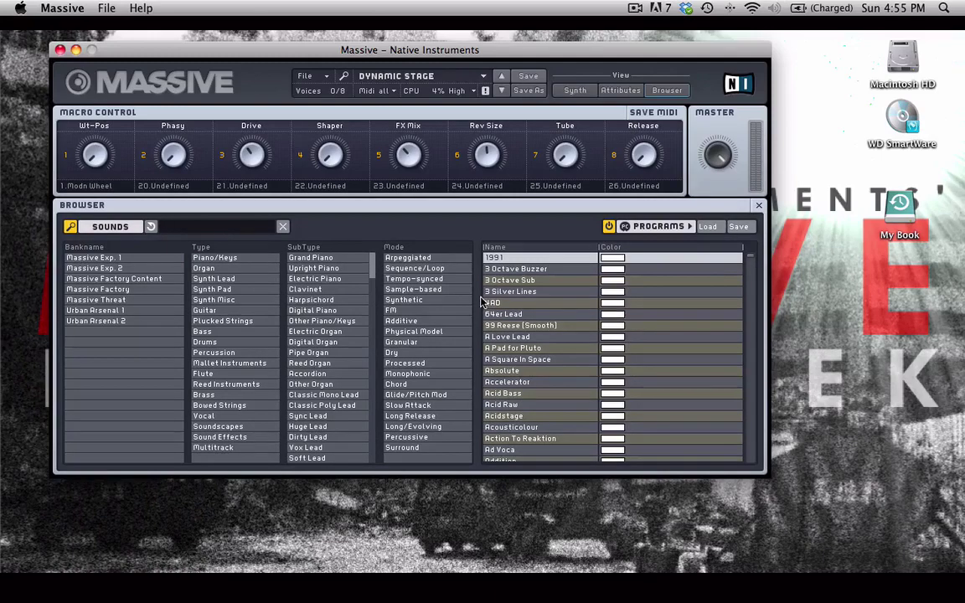
text(ambig)
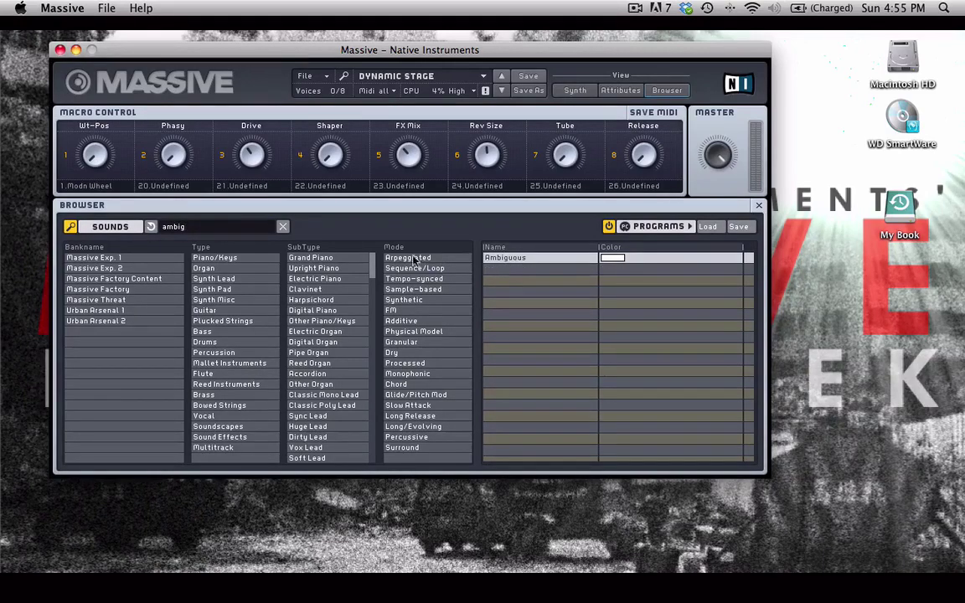
Step: Replace the search text with "chord" to search the sounds by attribute
drag(206, 227, 149, 226)
key(BackSpace)
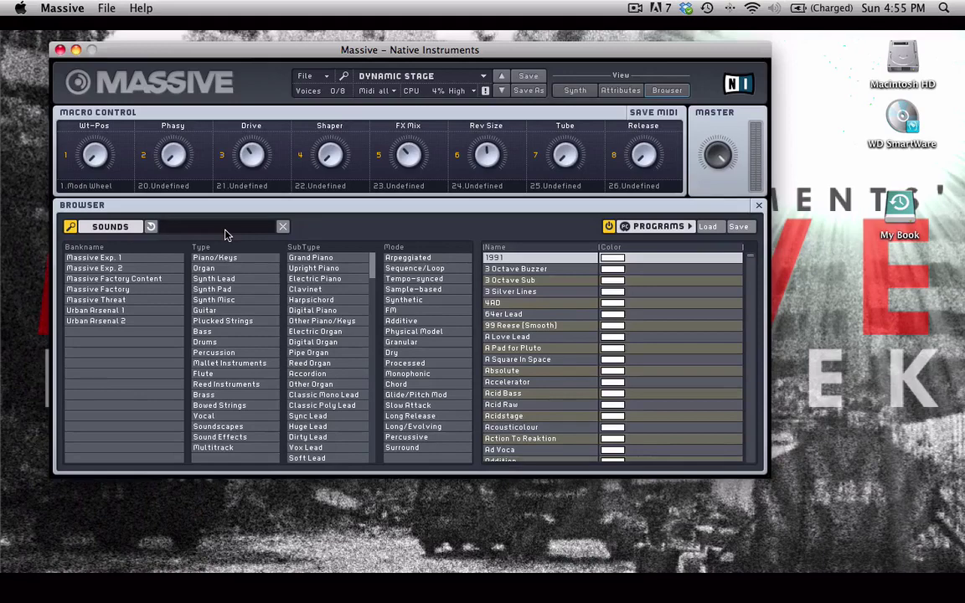
text(chord)
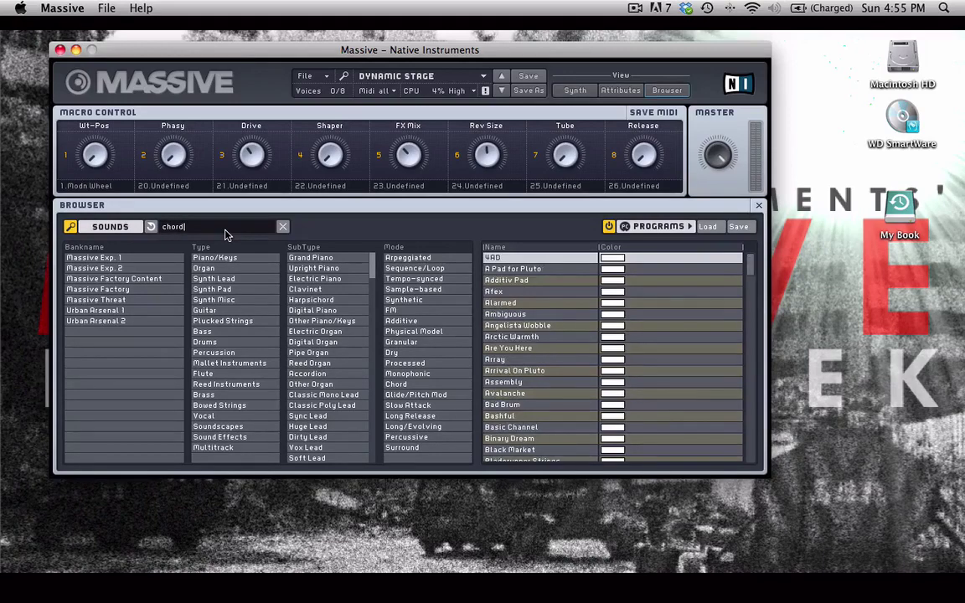
Step: Search the sounds for "distorted" instead
key(BackSpace)
key(BackSpace)
key(BackSpace)
key(BackSpace)
key(BackSpace)
text(distir)
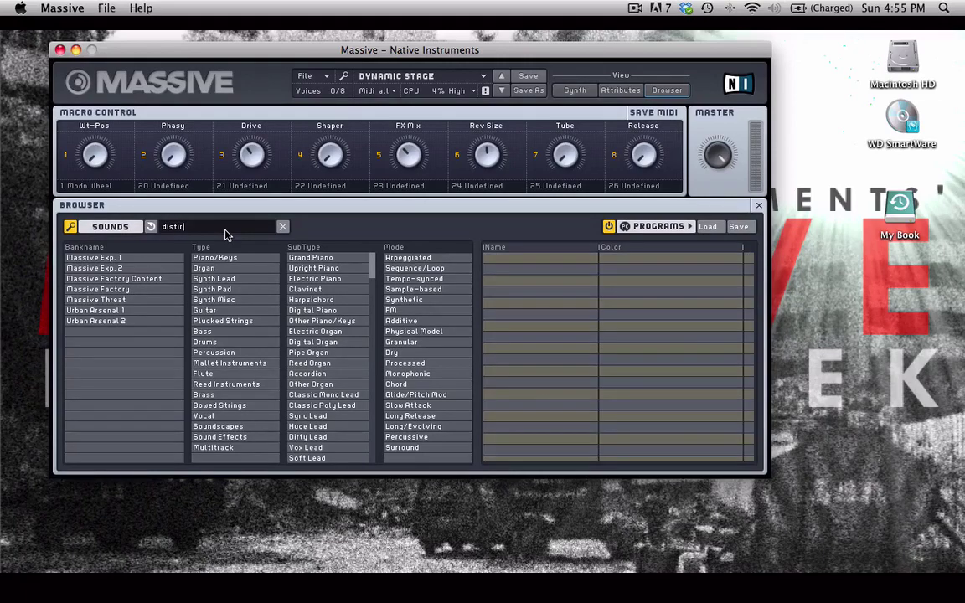
key(BackSpace)
key(BackSpace)
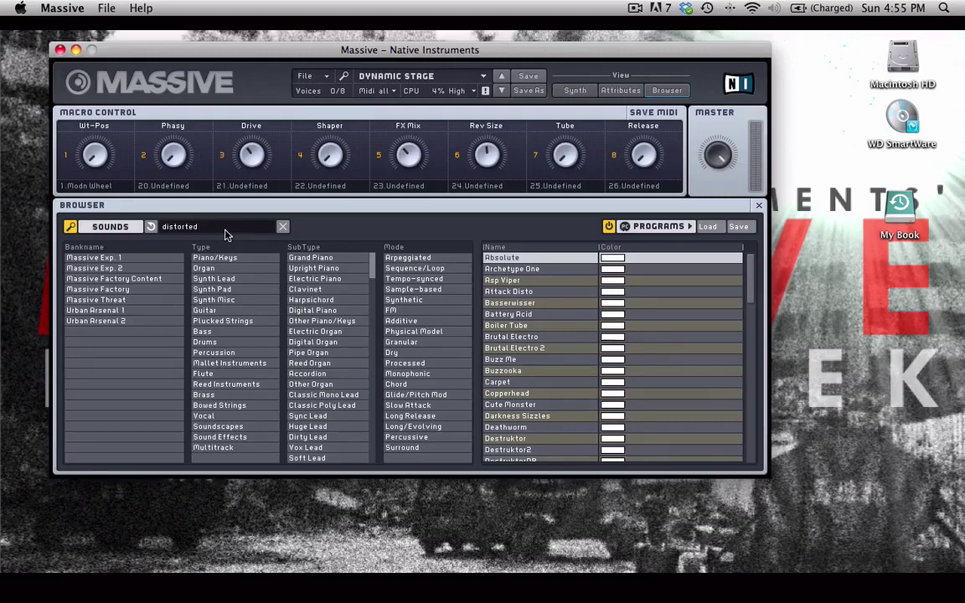
Step: Clear the search, find the Ambiguous sound with "ambig", load it and show its sound attributes
click(282, 227)
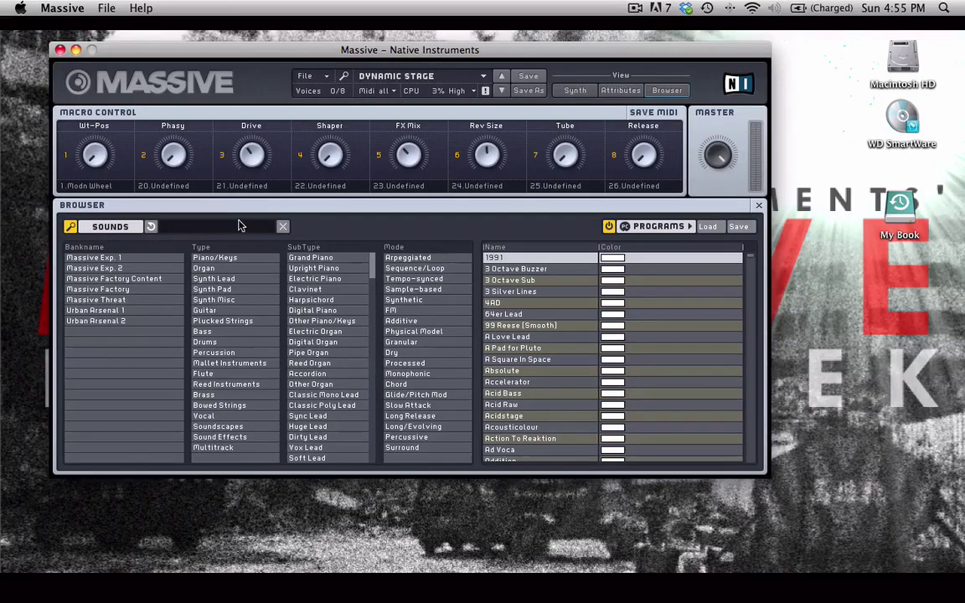
text(ambig)
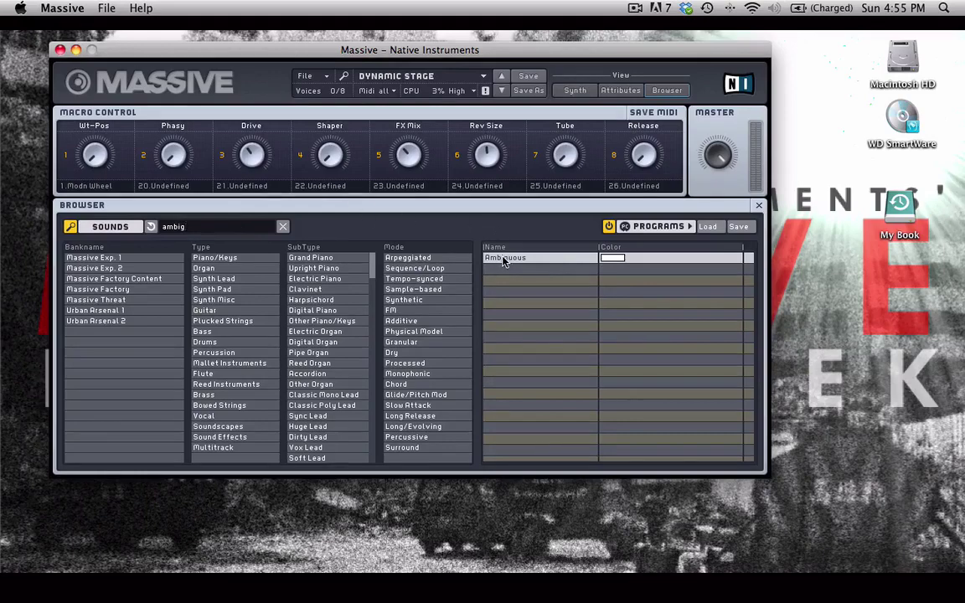
click(503, 259)
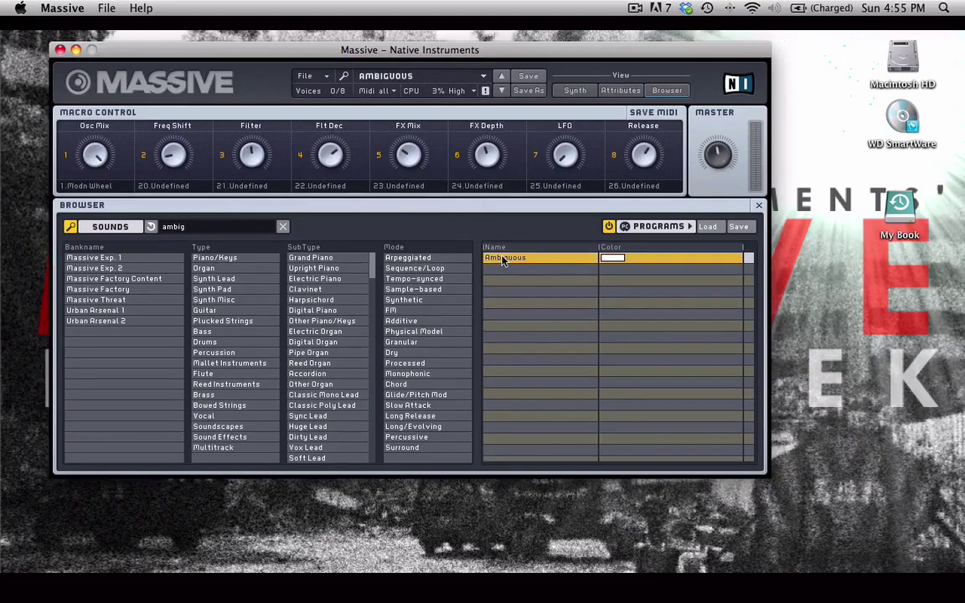
click(619, 92)
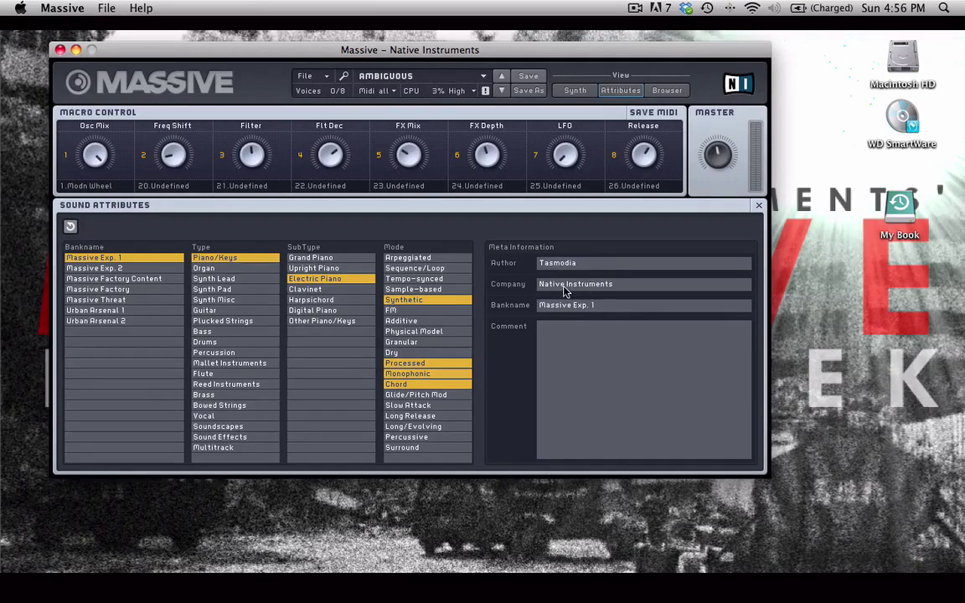
Step: Search the browser for the author of Ambiguous, look through that author's sounds and clear the search
click(666, 88)
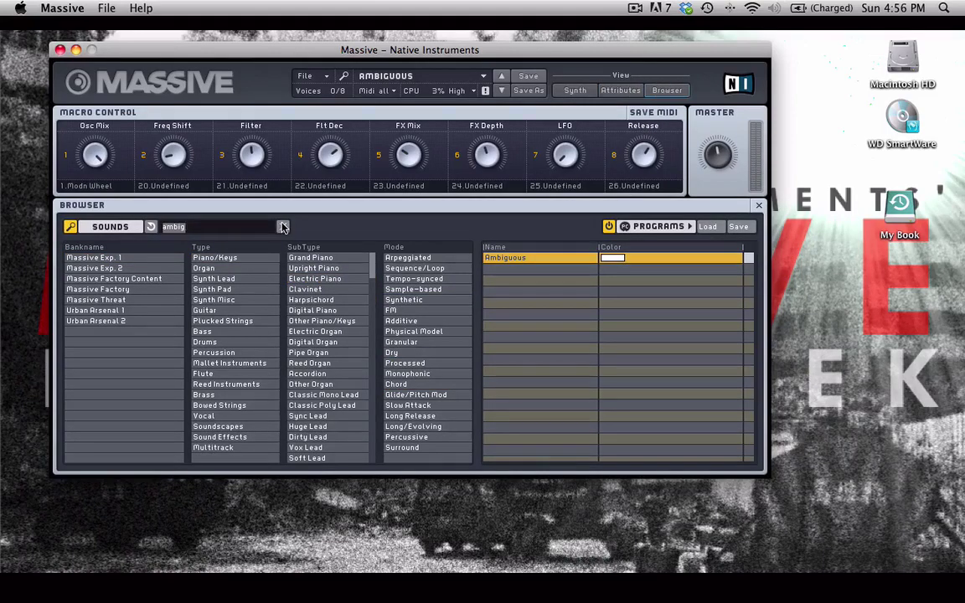
click(282, 227)
text(tasmo)
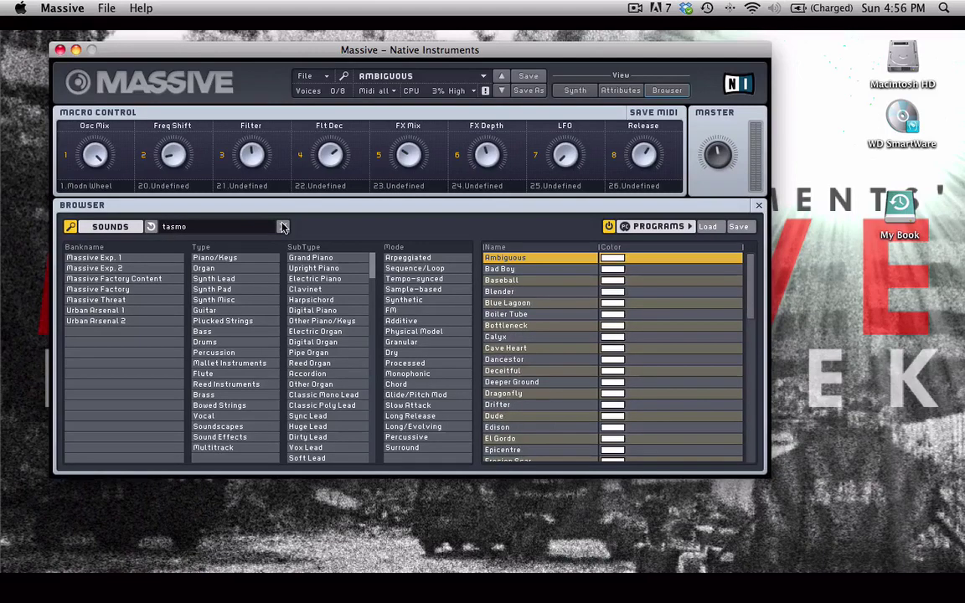
text(a)
scroll(539, 315, down, 3)
scroll(539, 315, down, 10)
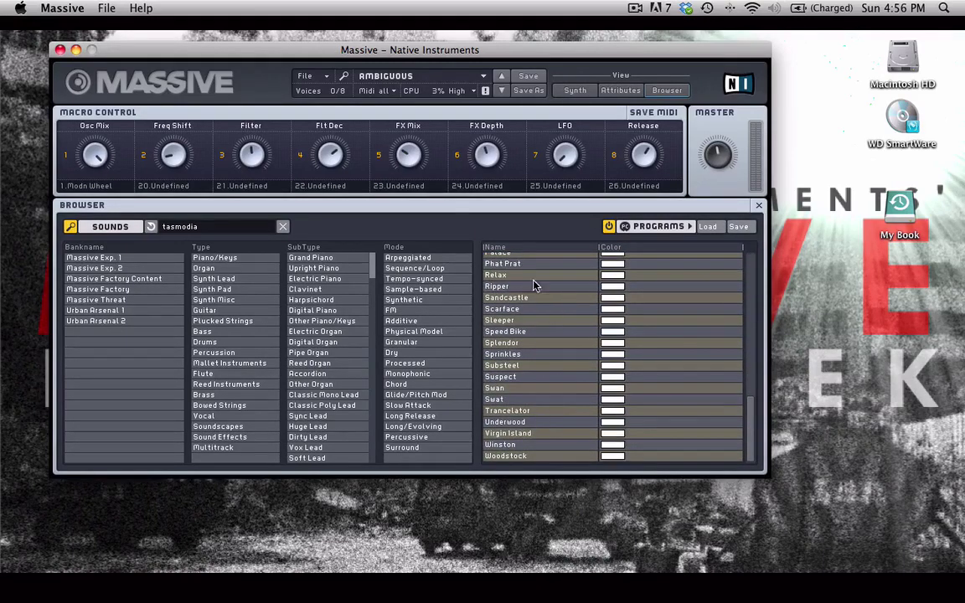
click(283, 227)
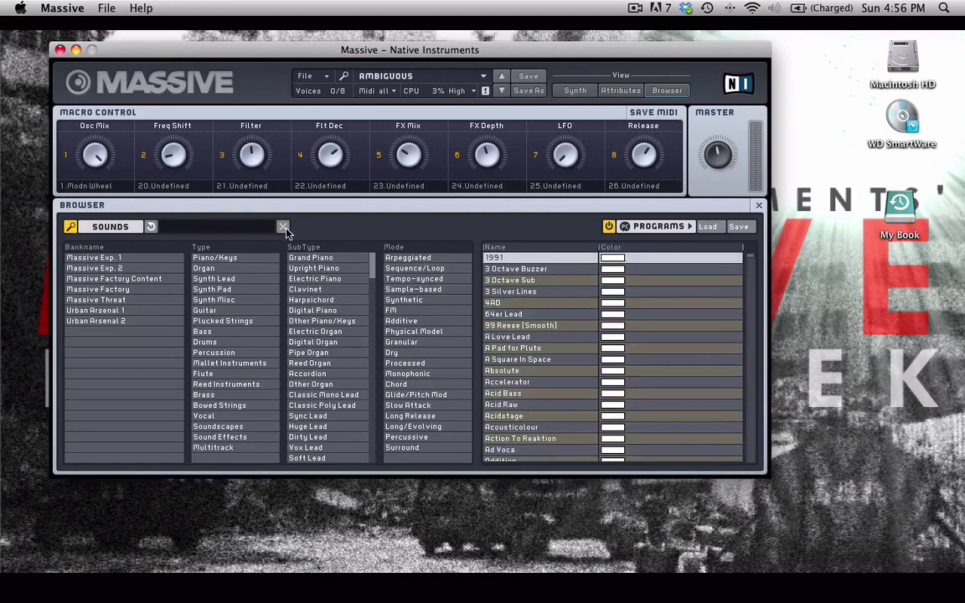
Step: Switch the browser to the file view and look at the sounds in My Favorites and My Massive
click(95, 229)
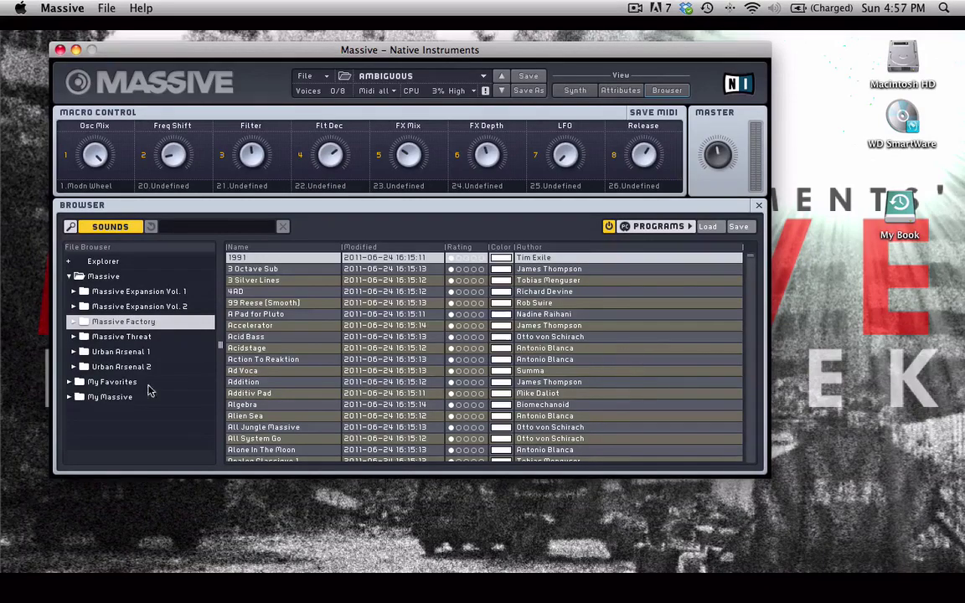
click(70, 386)
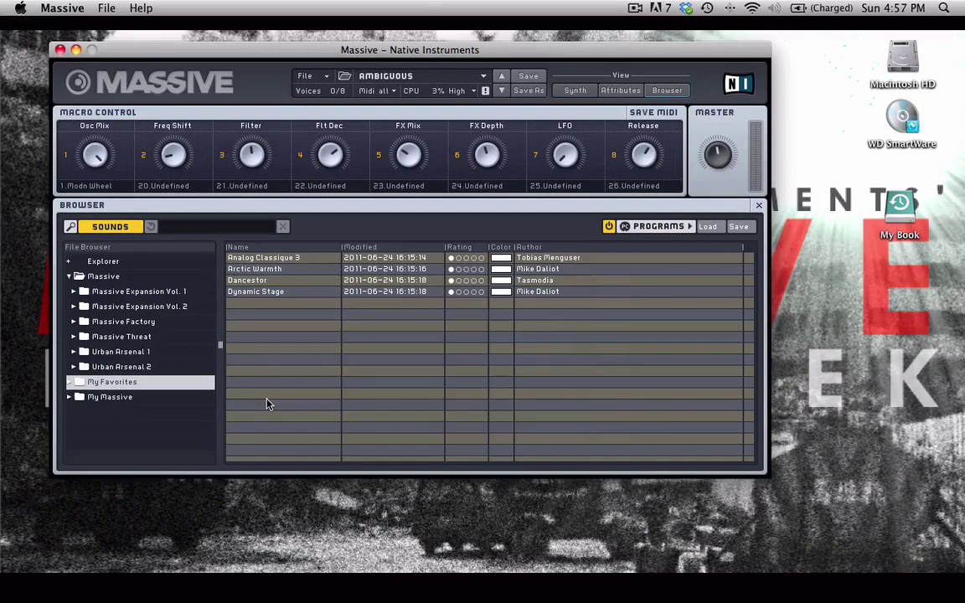
click(117, 397)
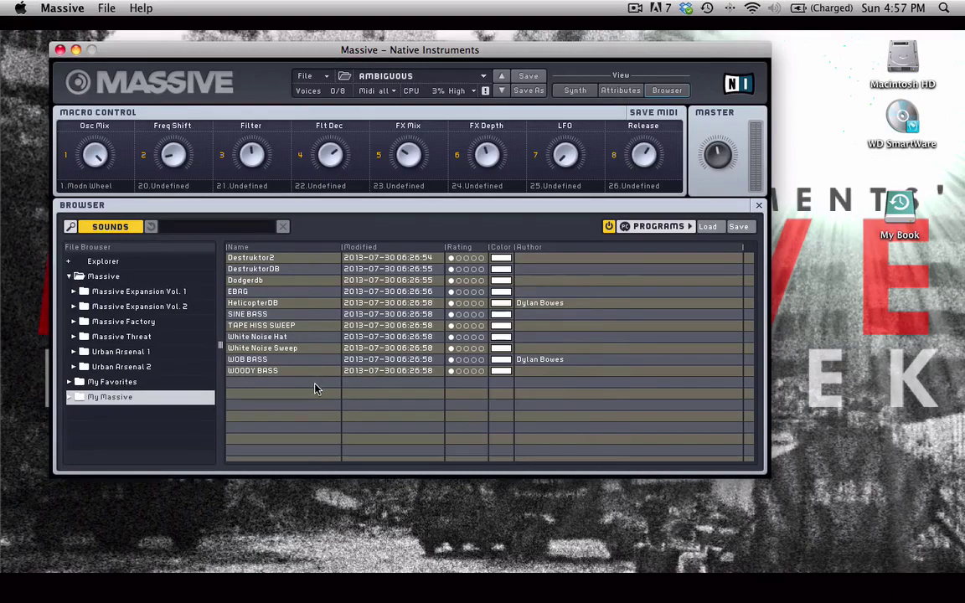
Step: Return to the attribute search view, open the program list and select program slot 1
click(71, 227)
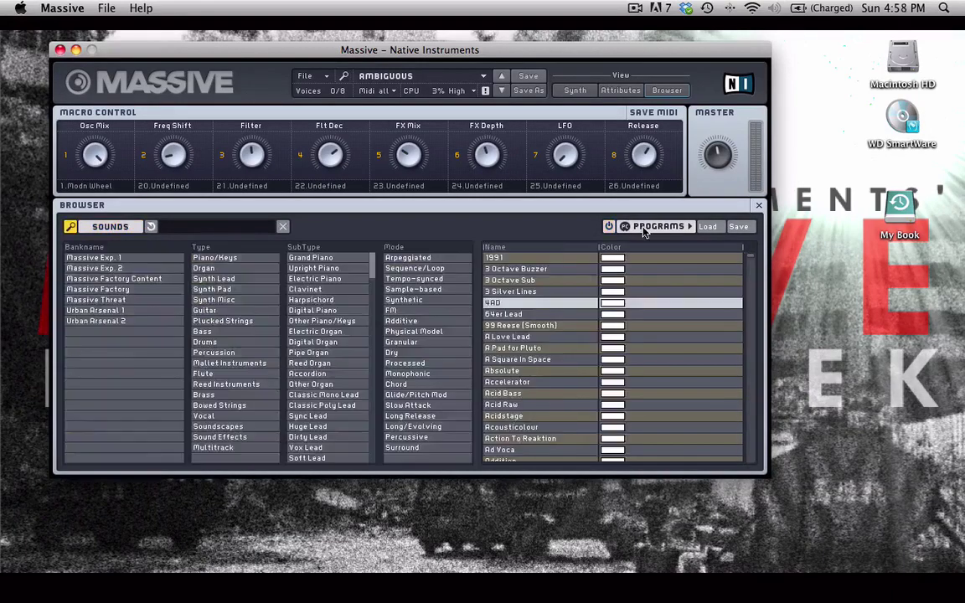
click(645, 233)
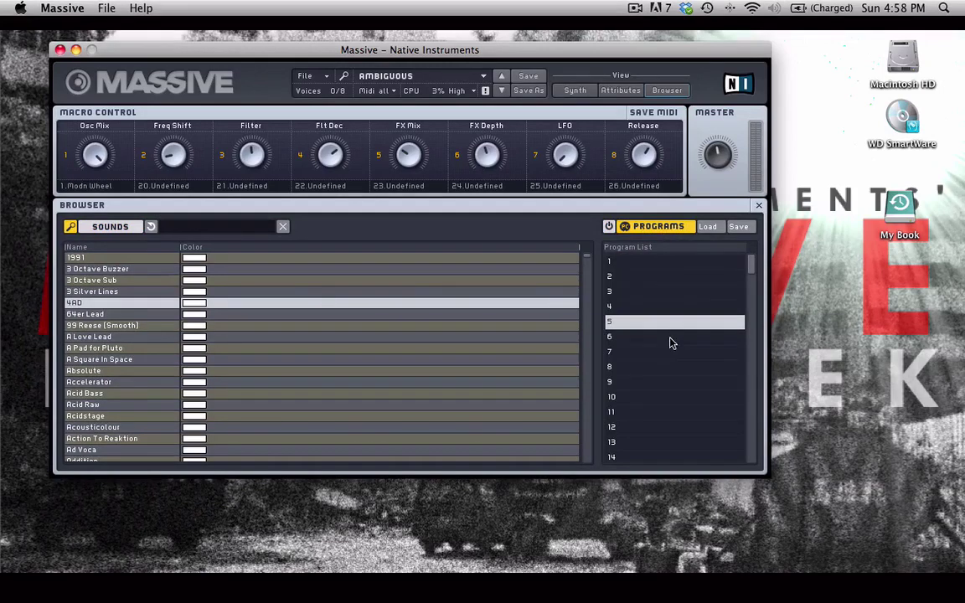
click(659, 265)
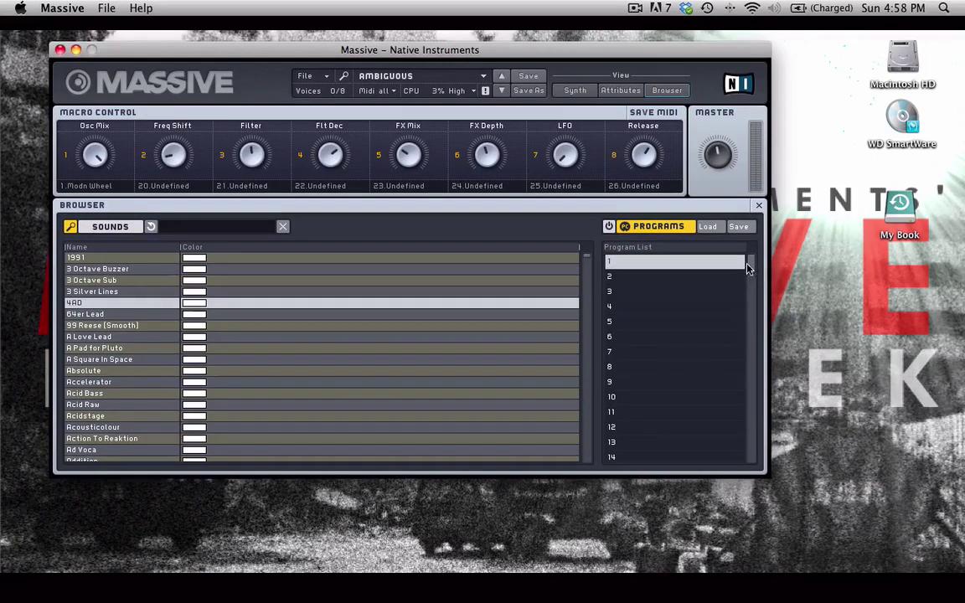
drag(750, 265, 681, 217)
Step: Assign 64er Lead to program 1, Acid Bass to 6, A Square In Space to 4 and Acousticolour to 9
click(88, 315)
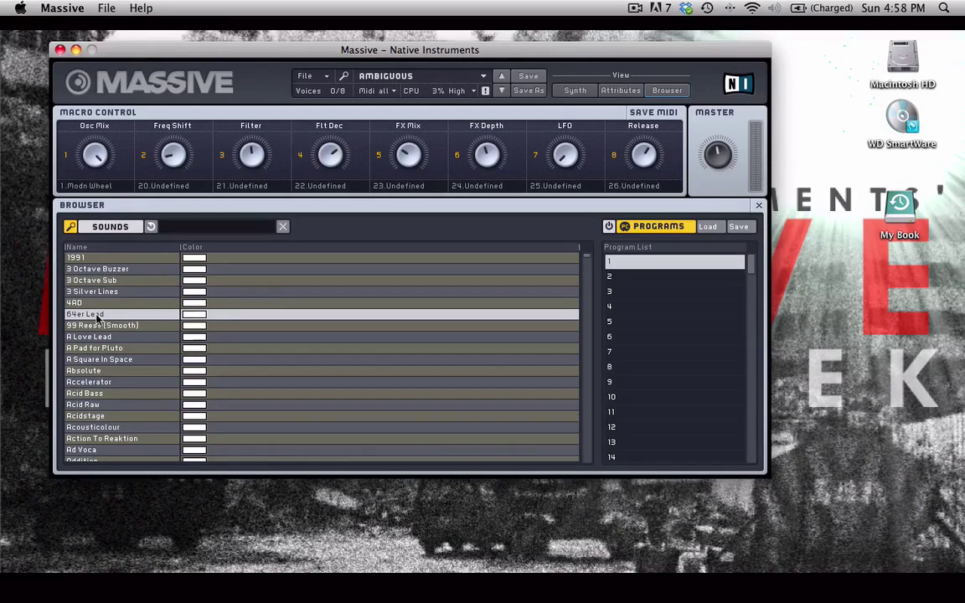
drag(92, 314, 687, 265)
drag(222, 394, 670, 338)
drag(109, 359, 608, 310)
drag(92, 427, 680, 384)
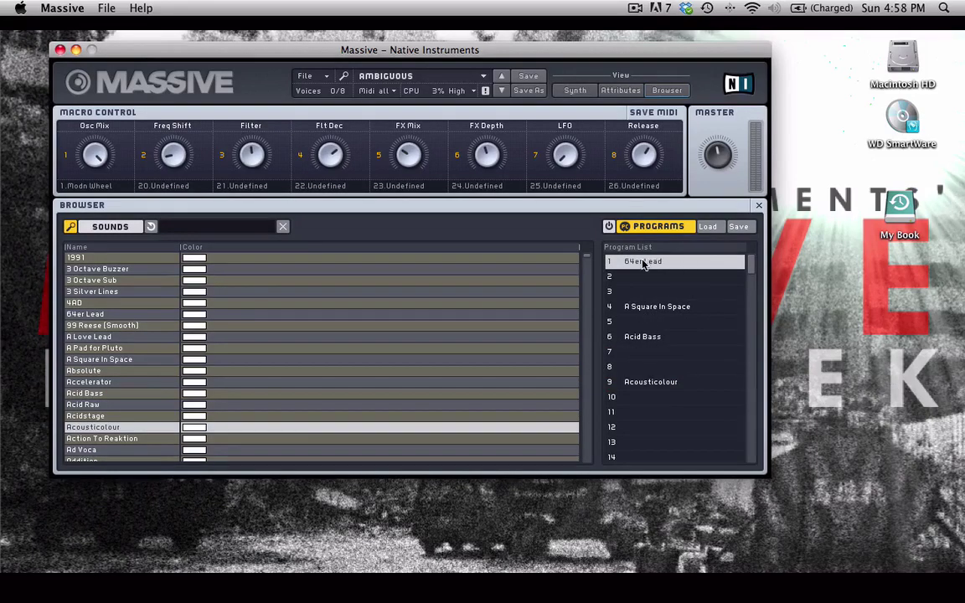
scroll(676, 259, down, 3)
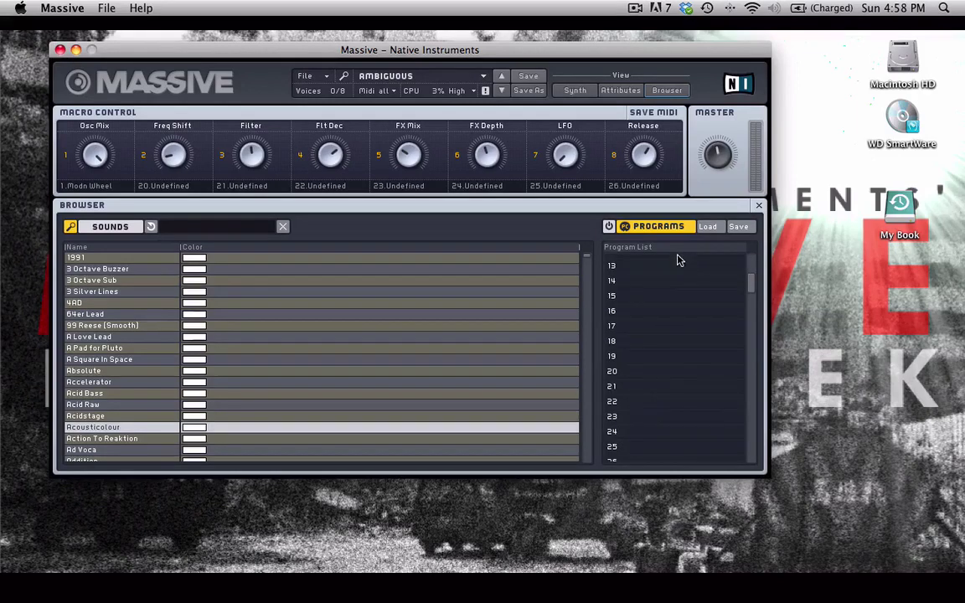
Step: Activate program mode for the assigned program list and switch to the synth view
scroll(671, 384, up, 3)
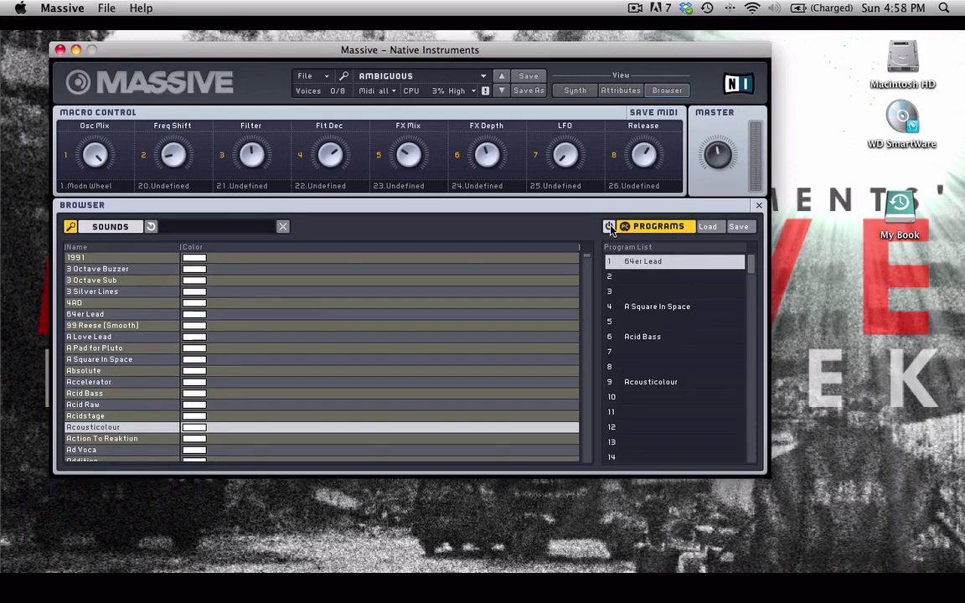
click(610, 227)
click(573, 91)
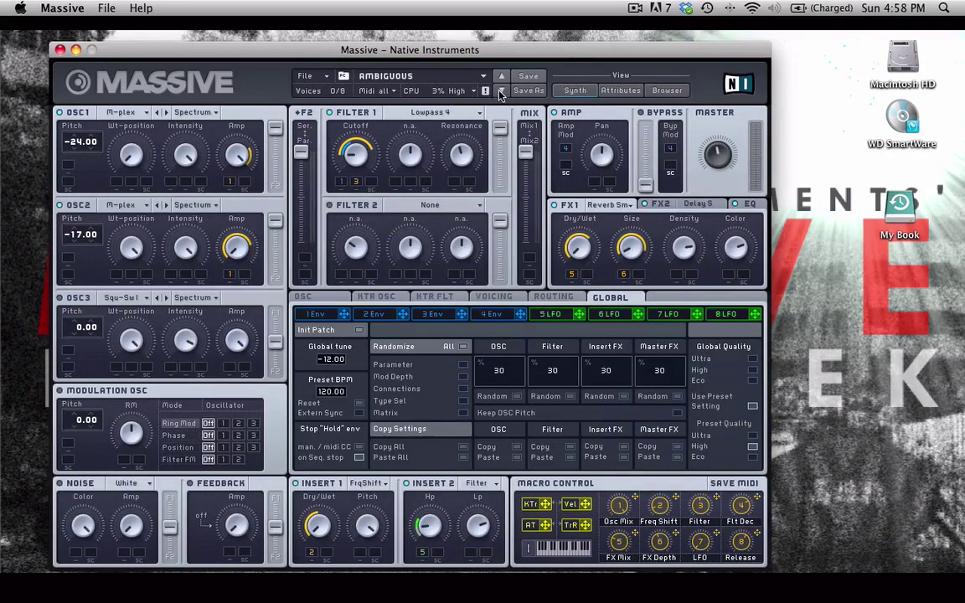
Step: Load 64er Lead from the active programs and look through the list of assigned sounds
click(483, 77)
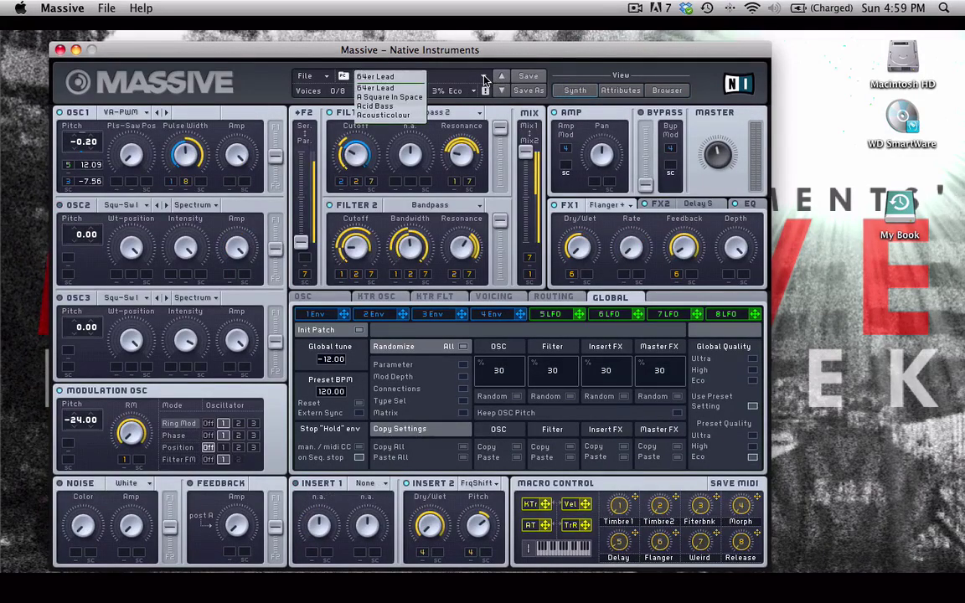
click(416, 74)
click(416, 73)
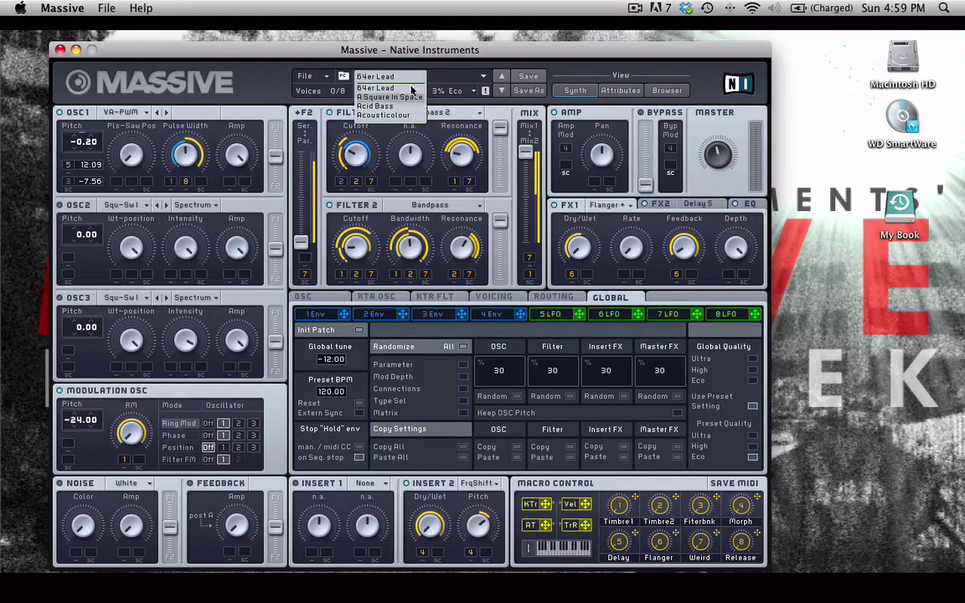
Step: Return to the browser, deactivate program mode and reopen the program list for editing
click(667, 90)
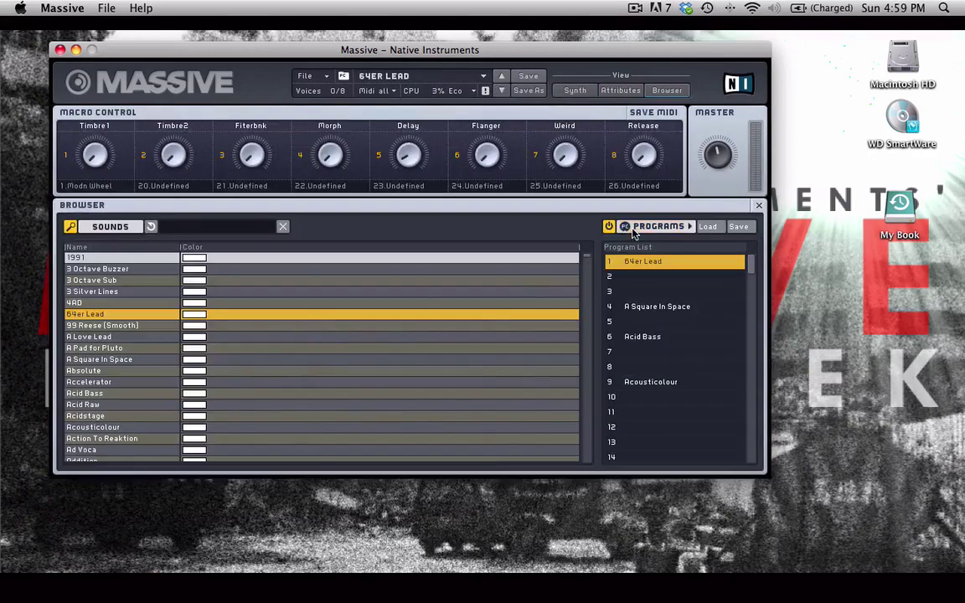
click(609, 227)
click(658, 226)
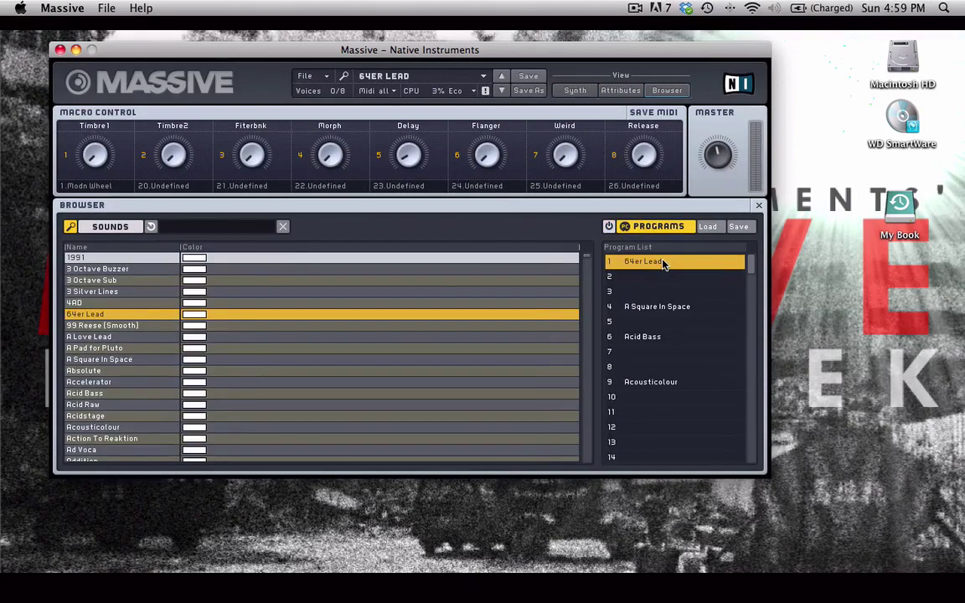
Step: Remove all entries from the program list and confirm the removal
right_click(641, 267)
click(648, 282)
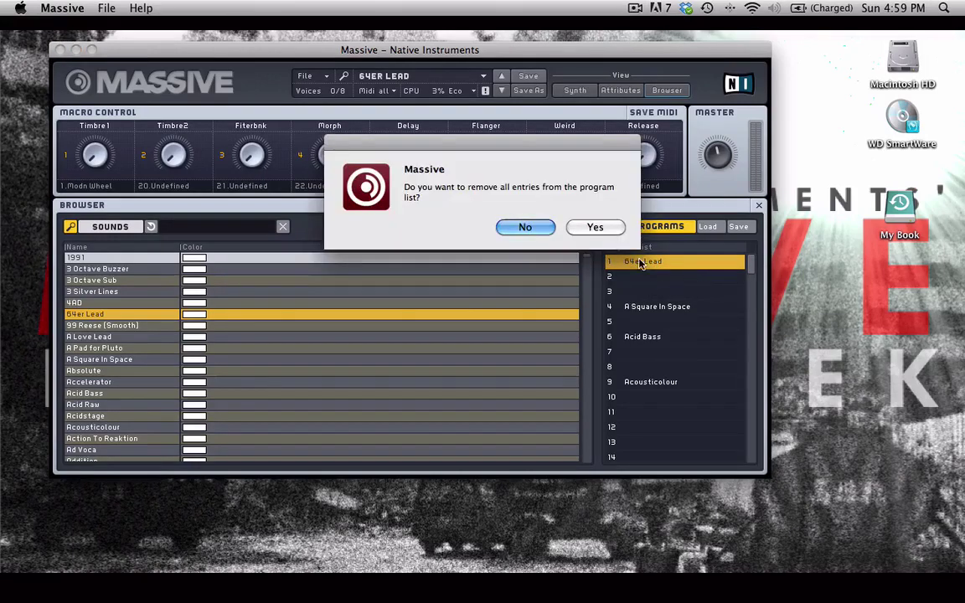
click(595, 228)
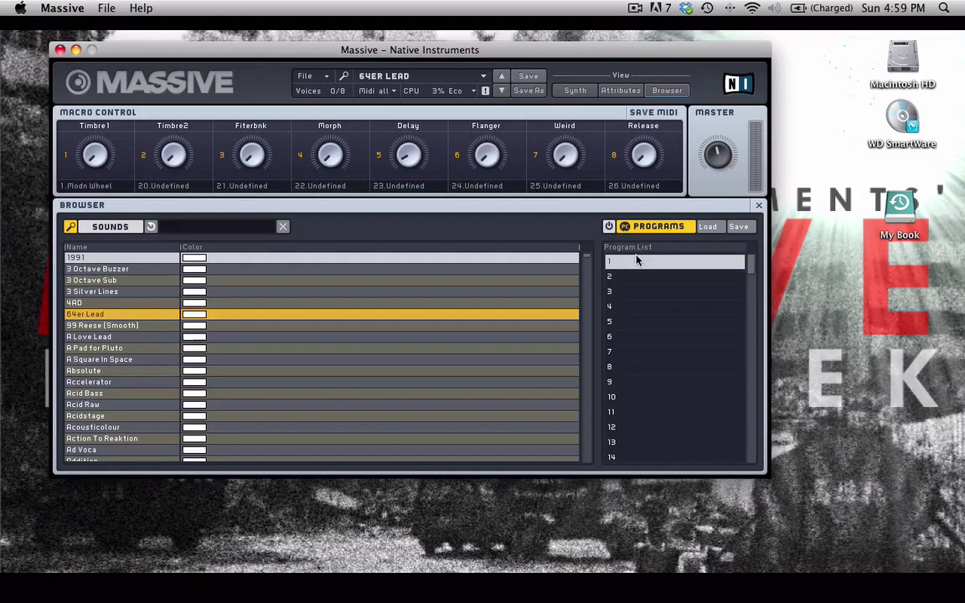
Step: In the attributes of 64er Lead, add the two-line comment "great for edm" and "midi wheel cobtrols x parameter"
click(621, 91)
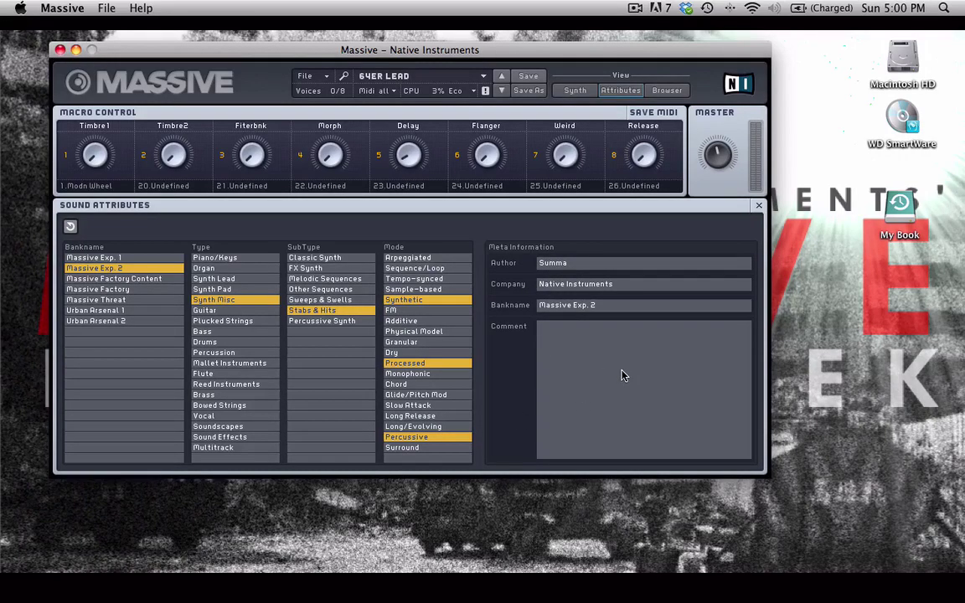
text(great for edm)
key(Return)
text(midi whee)
text(l cobtrols x parameter)
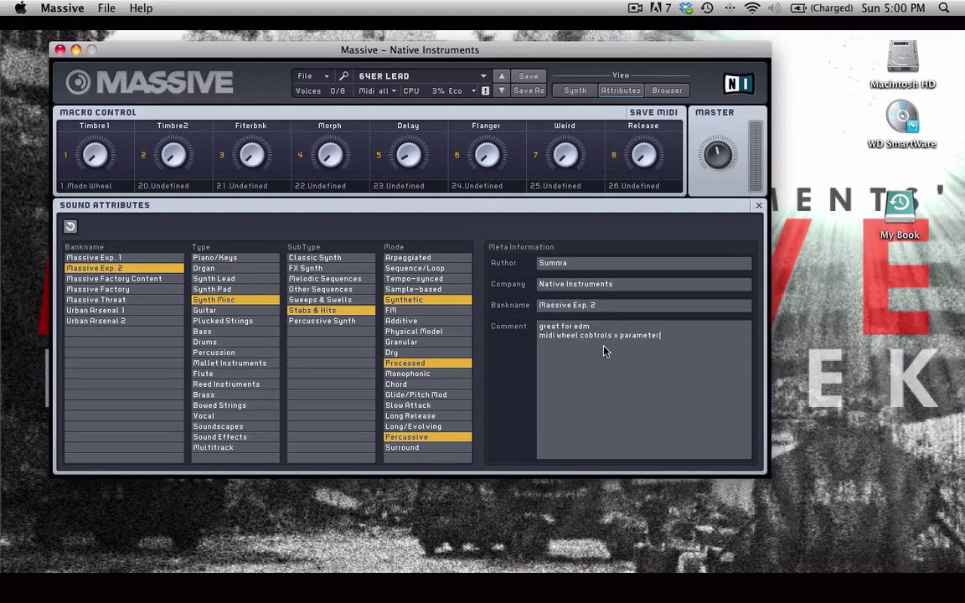